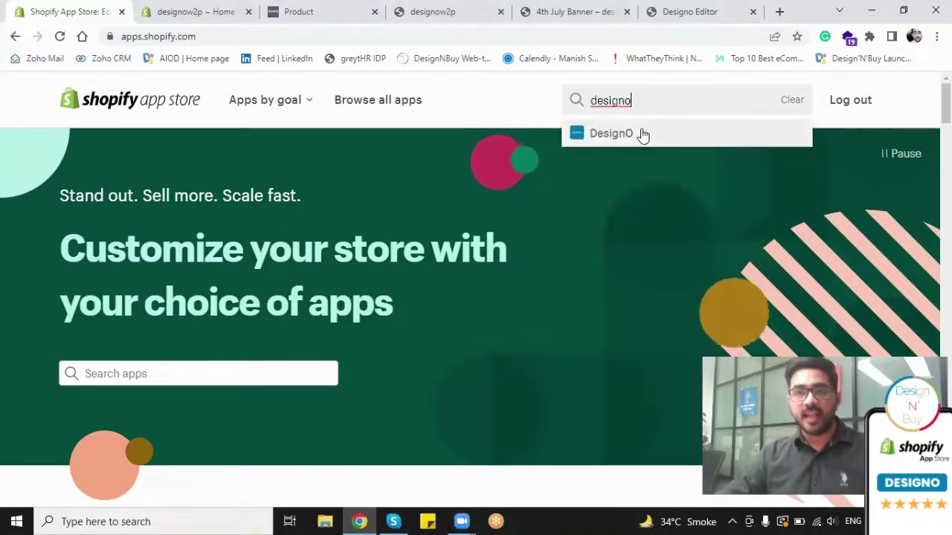
Open the DesignO app listing in the Shopify App Store and scroll through its page.
{"action": "left_click", "coordinate": [644, 134]}
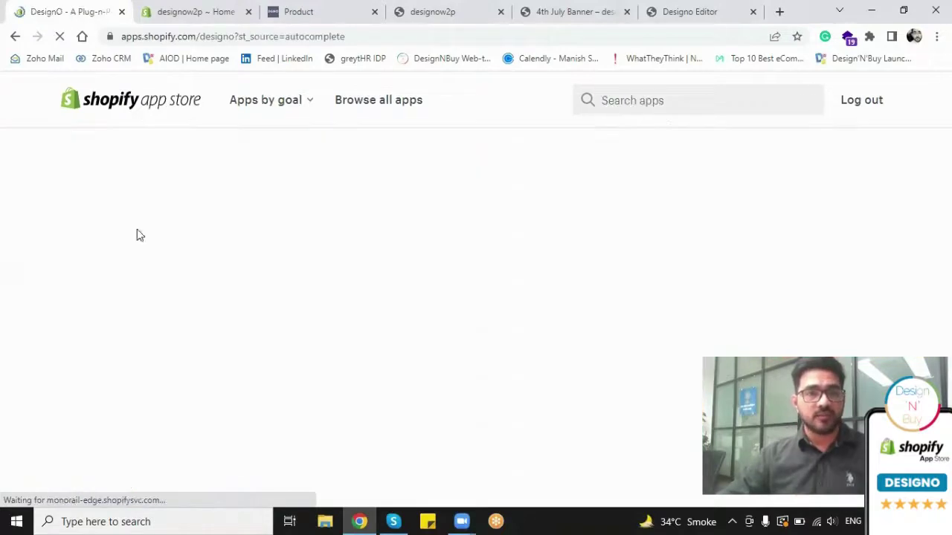
{"action": "scroll", "coordinate": [374, 276], "scroll_direction": "down", "scroll_amount": 2}
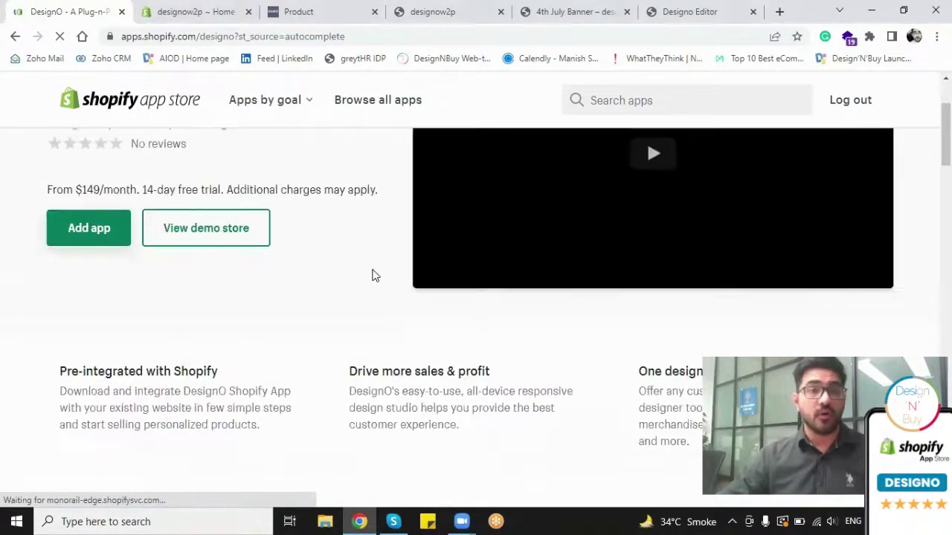
{"action": "scroll", "coordinate": [259, 304], "scroll_direction": "up", "scroll_amount": 2}
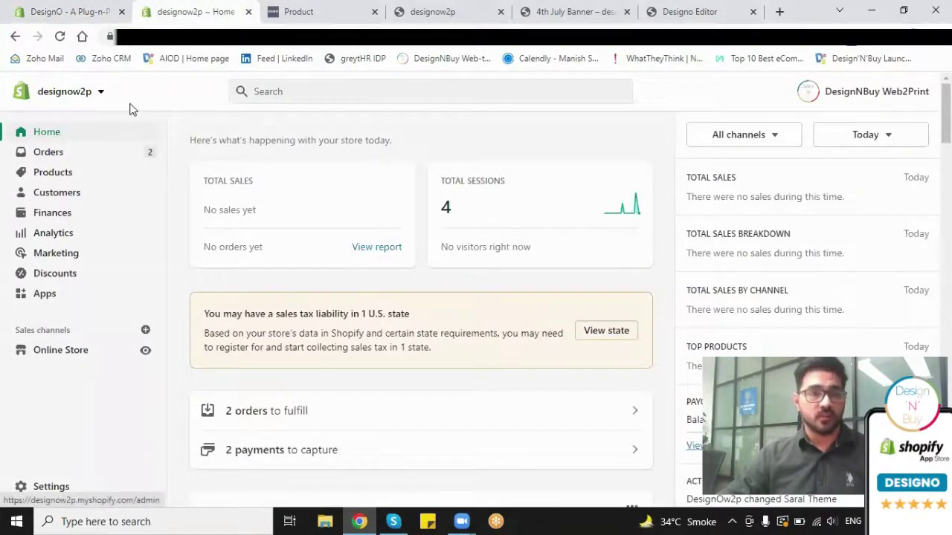
Open the Designow2p app from Apps and confirm Enable DESIGNO is yes with the DESIGNO URL set.
{"action": "left_click", "coordinate": [45, 295]}
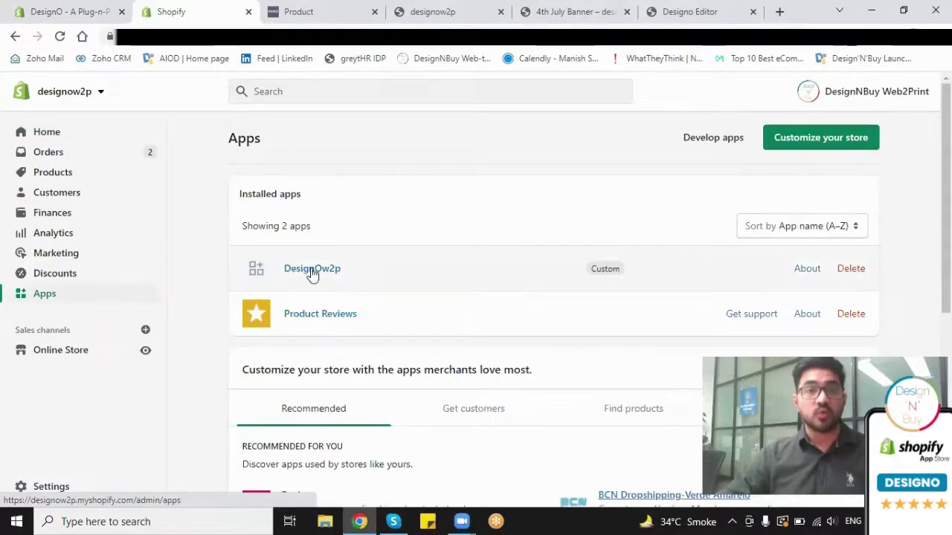
{"action": "left_click", "coordinate": [312, 270]}
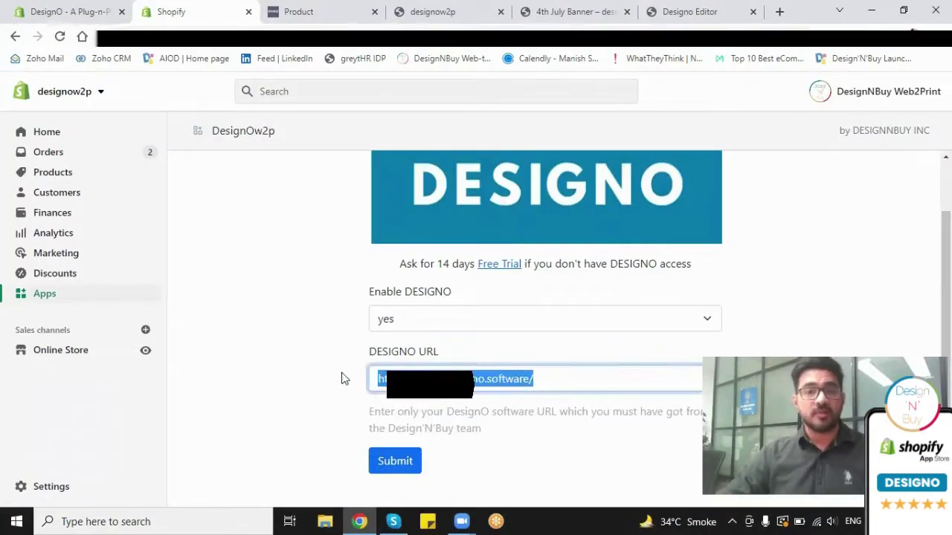
{"action": "left_click", "coordinate": [366, 460]}
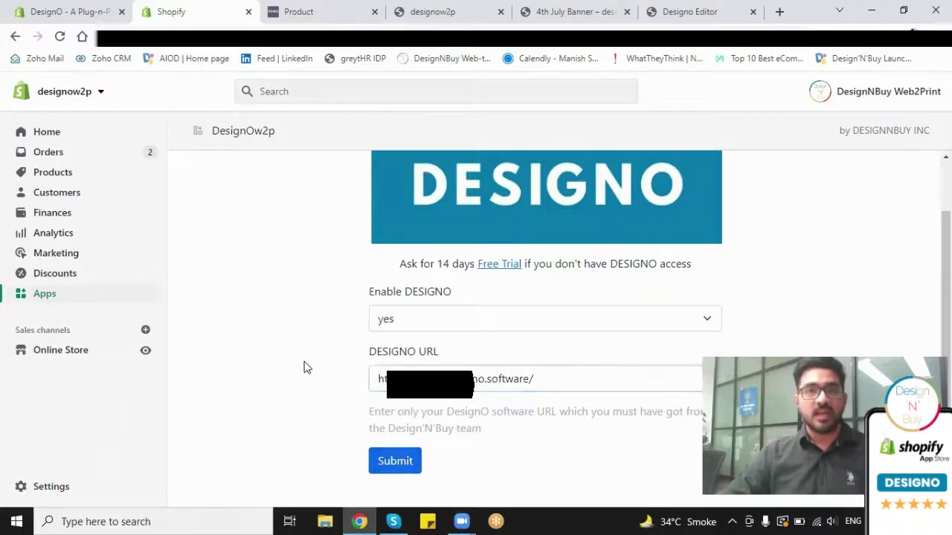
Go to the DesignO admin Dashboard and scroll down to its Recent Messages list.
{"action": "left_click", "coordinate": [311, 9]}
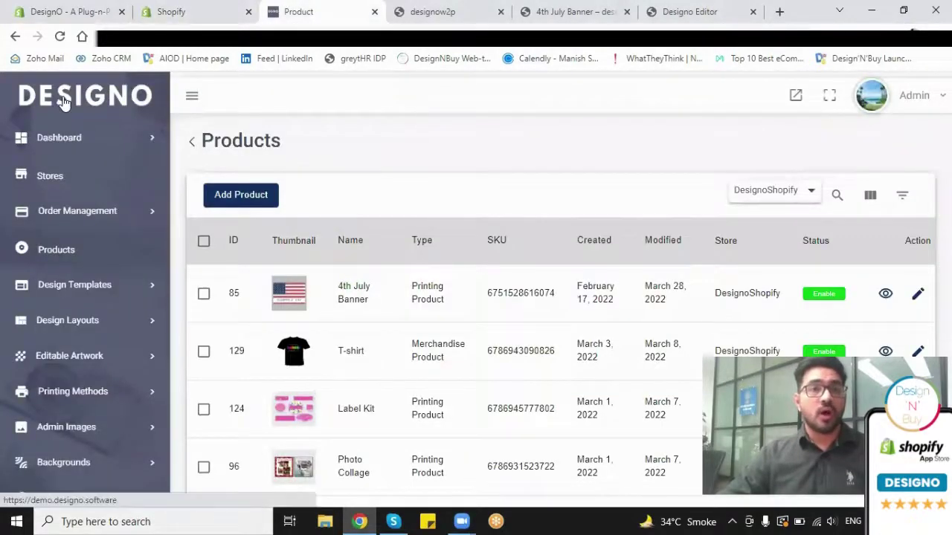
{"action": "left_click", "coordinate": [60, 104]}
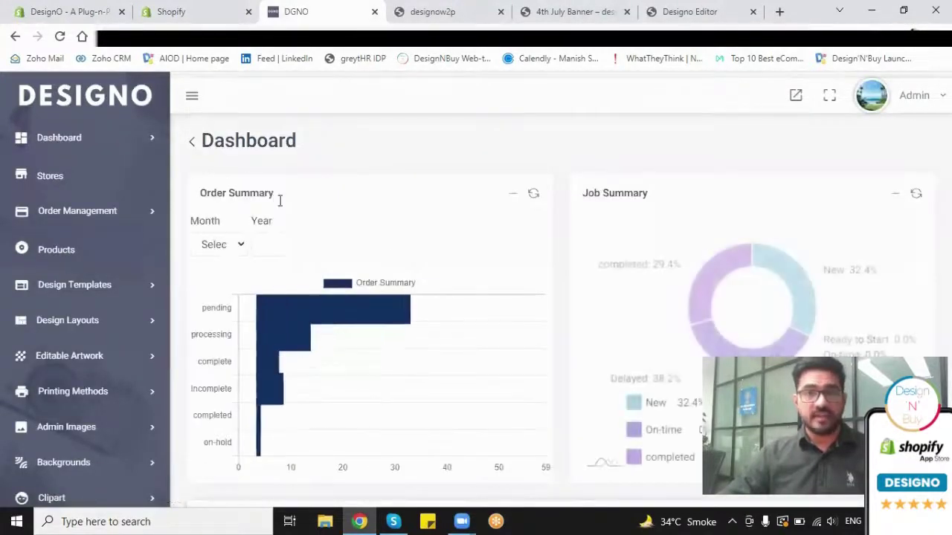
{"action": "scroll", "coordinate": [323, 251], "scroll_direction": "down", "scroll_amount": 2}
{"action": "scroll", "coordinate": [334, 259], "scroll_direction": "up", "scroll_amount": 2}
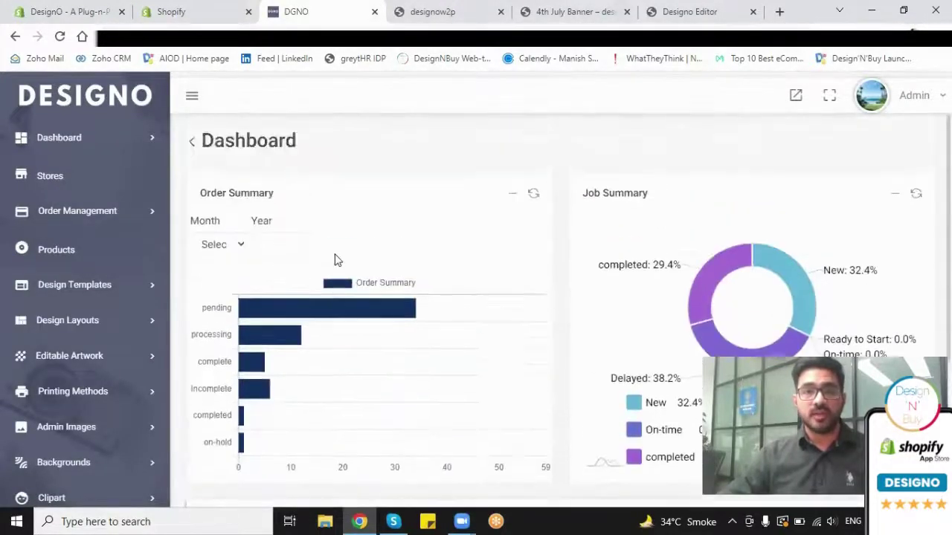
{"action": "scroll", "coordinate": [334, 259], "scroll_direction": "down", "scroll_amount": 3}
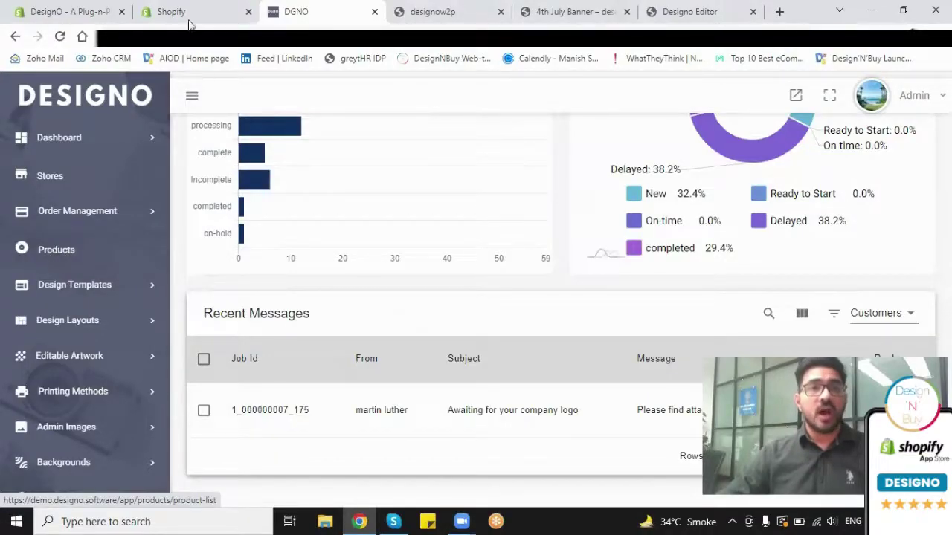
Get the Button/Pin product's ID from Shopify Products, then open DesignO's Products list.
{"action": "left_click", "coordinate": [187, 17]}
{"action": "left_click", "coordinate": [46, 172]}
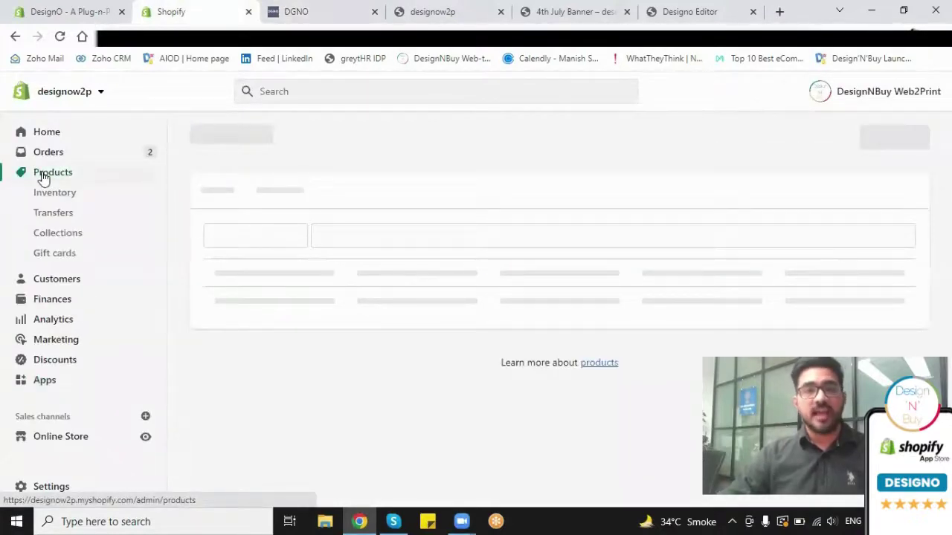
{"action": "scroll", "coordinate": [372, 307], "scroll_direction": "down", "scroll_amount": 3}
{"action": "scroll", "coordinate": [357, 357], "scroll_direction": "down", "scroll_amount": 2}
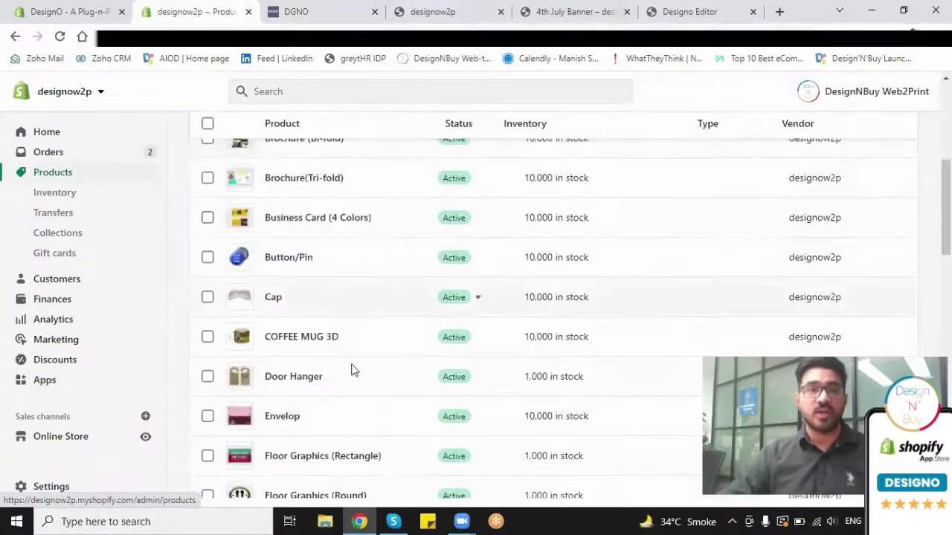
{"action": "scroll", "coordinate": [351, 371], "scroll_direction": "up", "scroll_amount": 5}
{"action": "scroll", "coordinate": [352, 370], "scroll_direction": "down", "scroll_amount": 2}
{"action": "scroll", "coordinate": [352, 369], "scroll_direction": "down", "scroll_amount": 2}
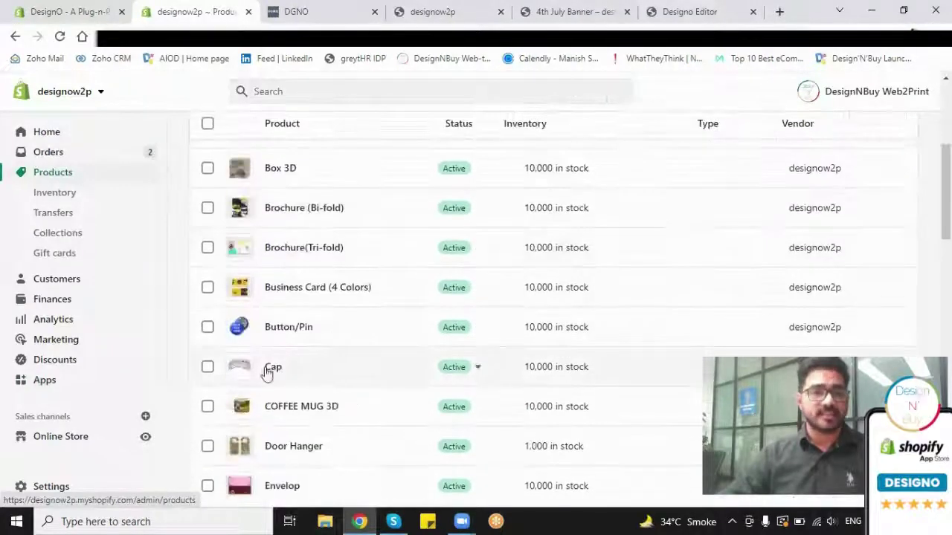
{"action": "left_click", "coordinate": [290, 331]}
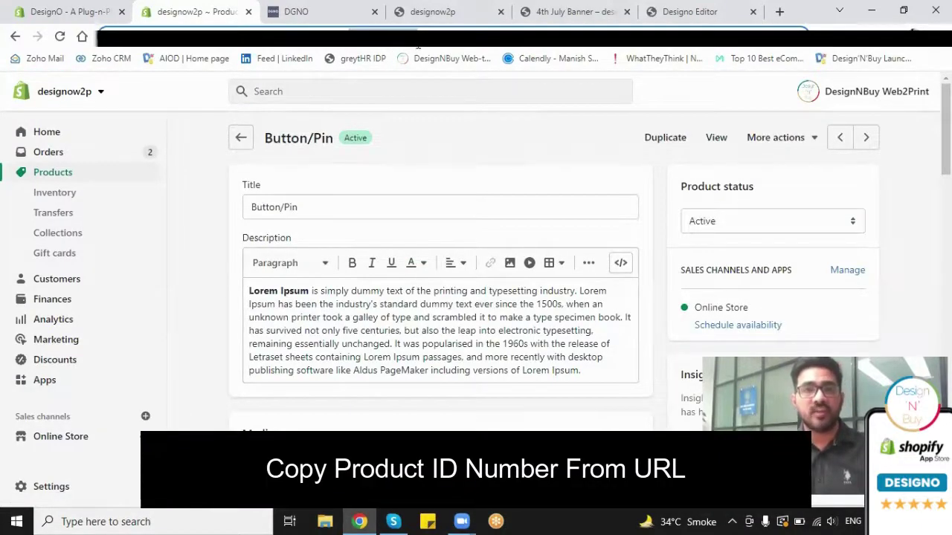
{"action": "left_click", "coordinate": [320, 15]}
{"action": "left_click", "coordinate": [49, 257]}
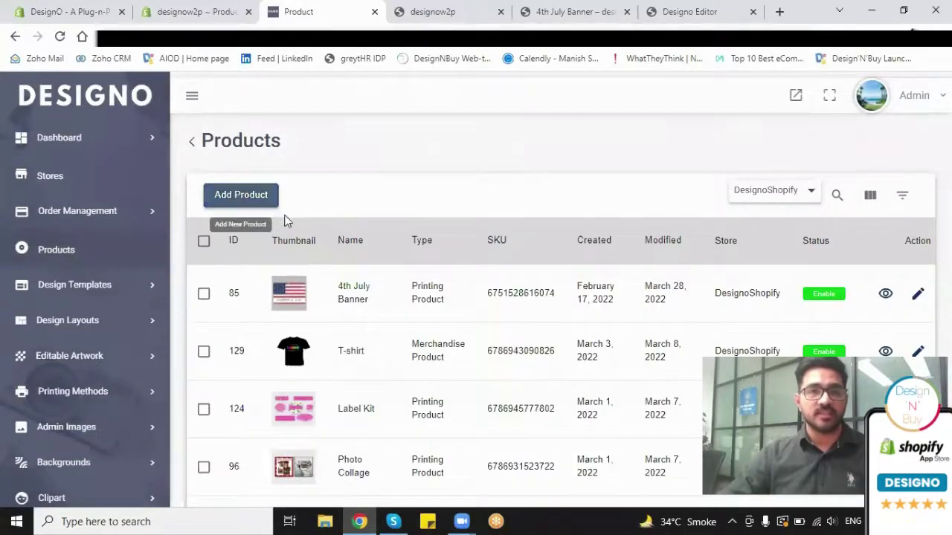
{"action": "left_click", "coordinate": [256, 195]}
{"action": "left_click", "coordinate": [285, 230]}
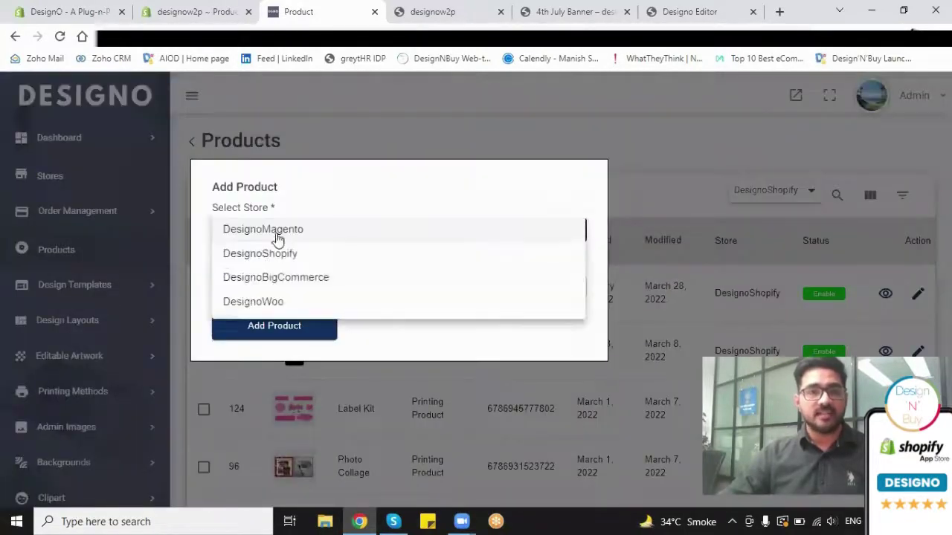
{"action": "left_click", "coordinate": [309, 260]}
{"action": "left_click", "coordinate": [247, 285]}
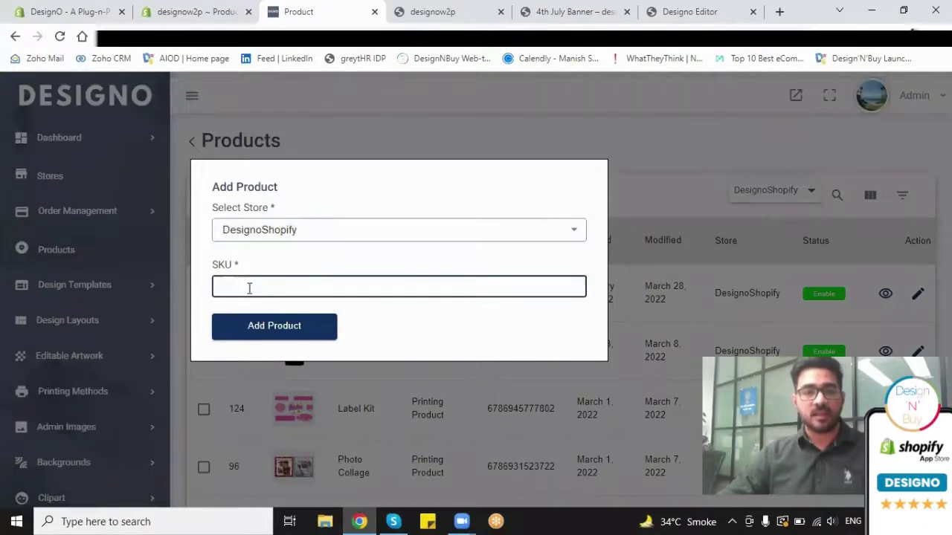
{"action": "key", "text": "ctrl+v"}
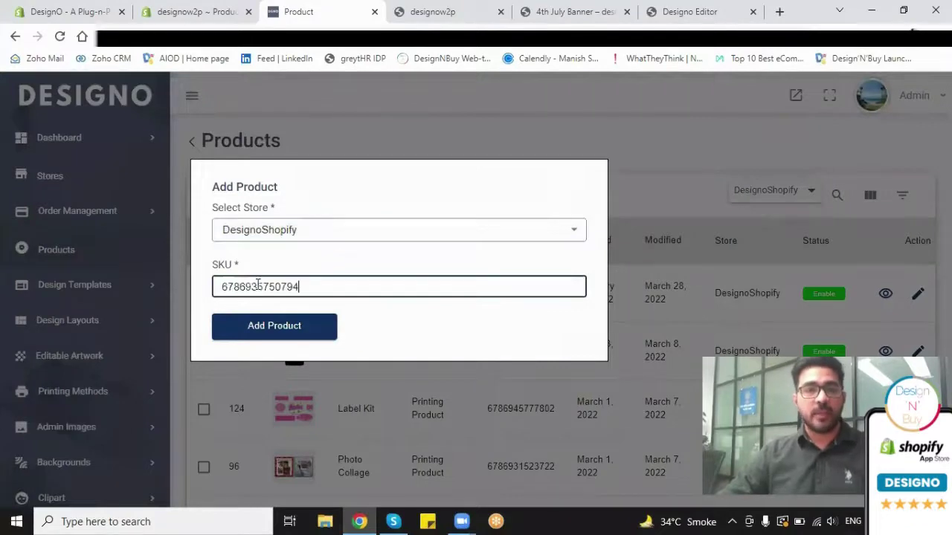
{"action": "left_click", "coordinate": [262, 335]}
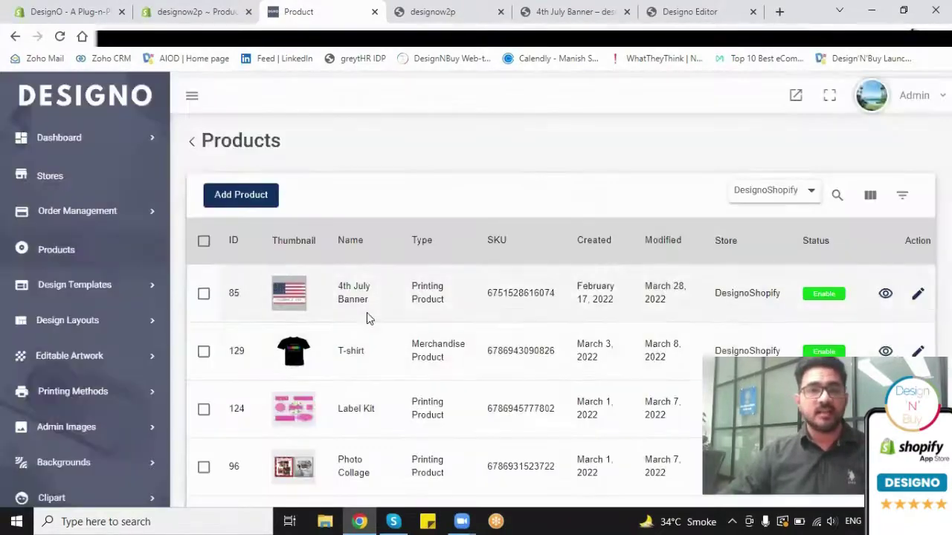
{"action": "scroll", "coordinate": [317, 350], "scroll_direction": "down", "scroll_amount": 3}
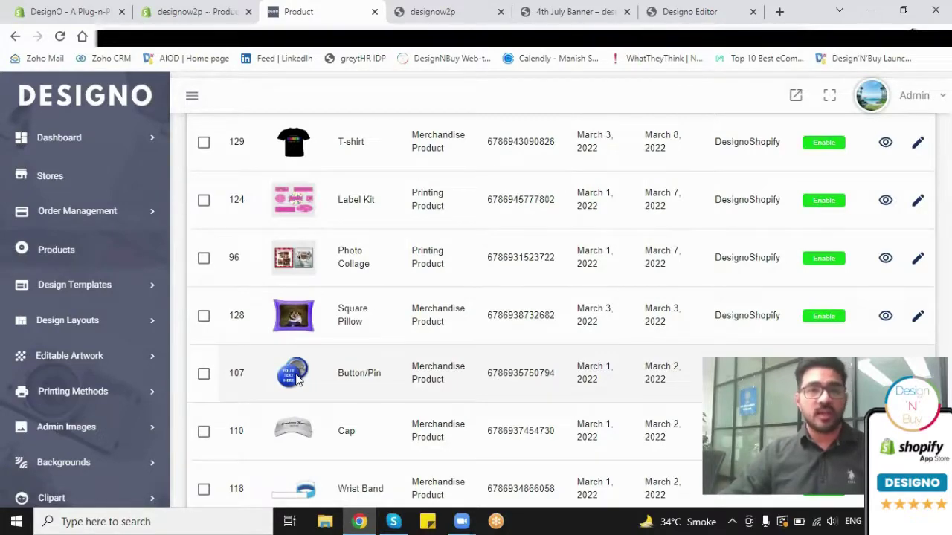
{"action": "scroll", "coordinate": [295, 376], "scroll_direction": "up", "scroll_amount": 3}
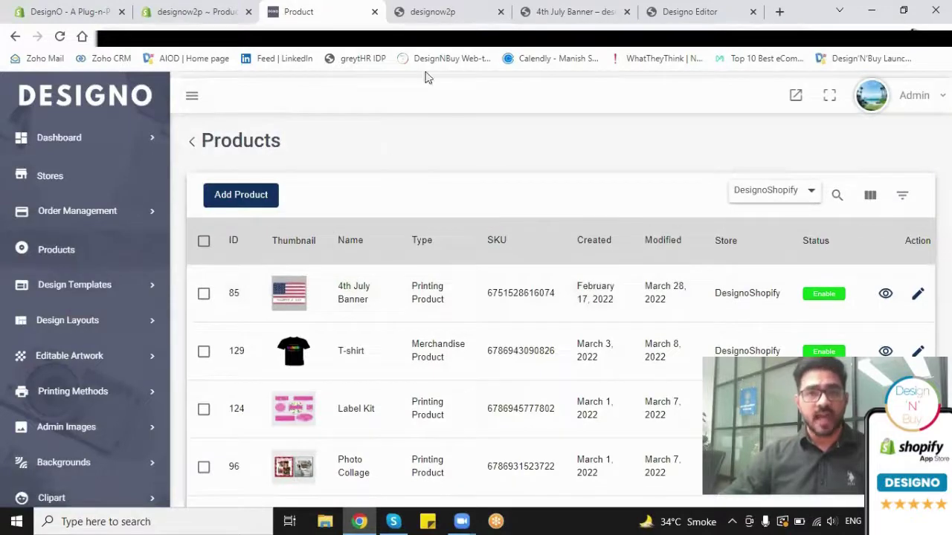
Open the 4th July Banner product page ($725.37 USD) on the designow2p storefront.
{"action": "left_click", "coordinate": [427, 13]}
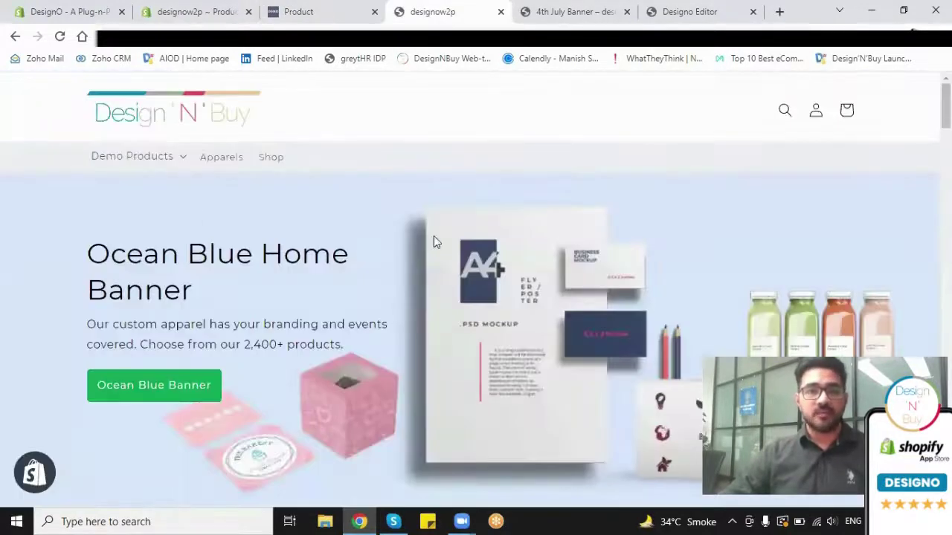
{"action": "scroll", "coordinate": [434, 236], "scroll_direction": "down", "scroll_amount": 7}
{"action": "scroll", "coordinate": [435, 238], "scroll_direction": "down", "scroll_amount": 2}
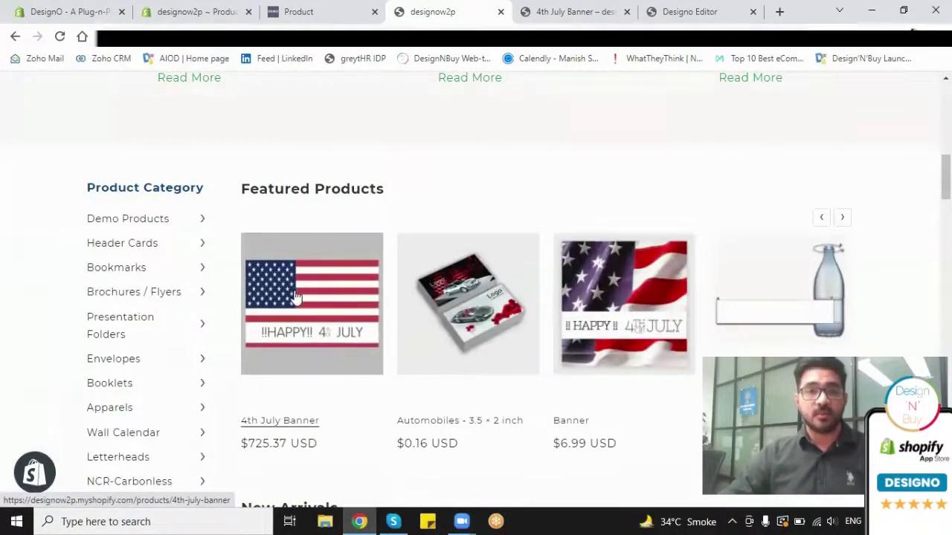
{"action": "left_click", "coordinate": [584, 11]}
{"action": "scroll", "coordinate": [382, 304], "scroll_direction": "down", "scroll_amount": 2}
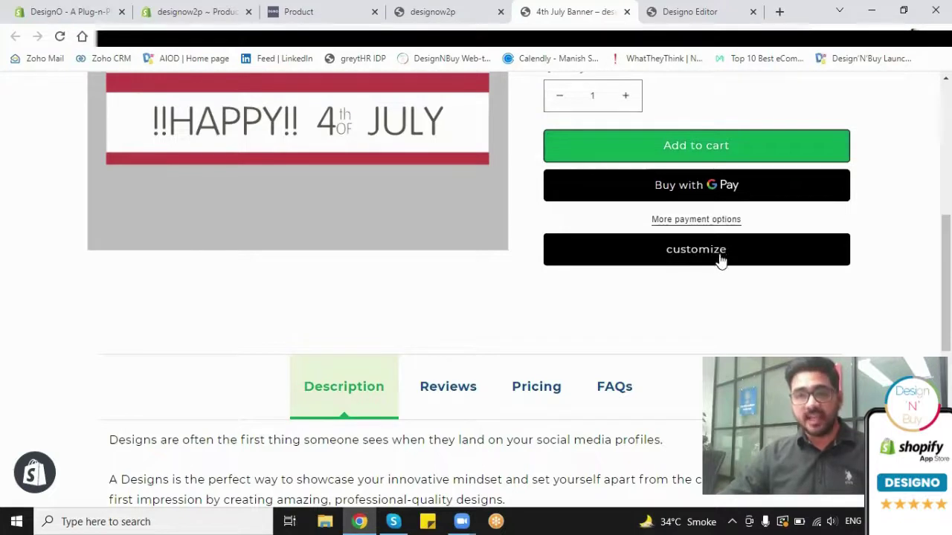
In the Designo Editor, center the flag design group on the banner.
{"action": "left_click", "coordinate": [695, 12]}
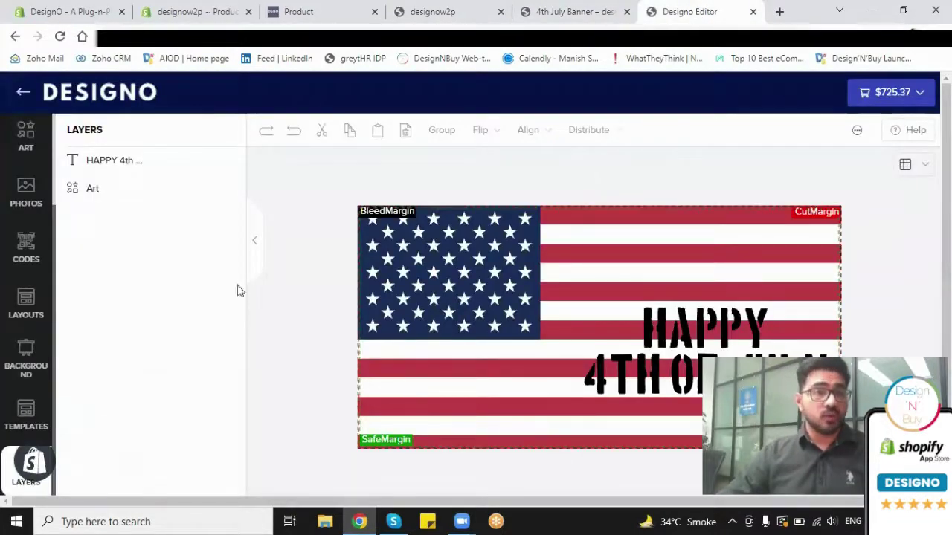
{"action": "scroll", "coordinate": [13, 248], "scroll_direction": "up", "scroll_amount": 3}
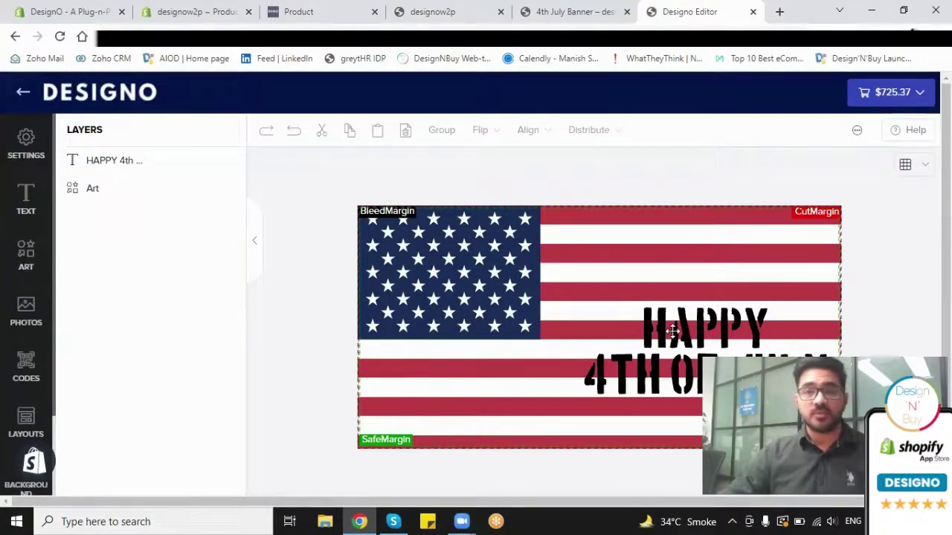
{"action": "left_click", "coordinate": [672, 331]}
{"action": "left_click_drag", "start_coordinate": [651, 336], "coordinate": [679, 330]}
Add an 'Add a Heading' text and move it above the HAPPY text.
{"action": "left_click", "coordinate": [26, 199]}
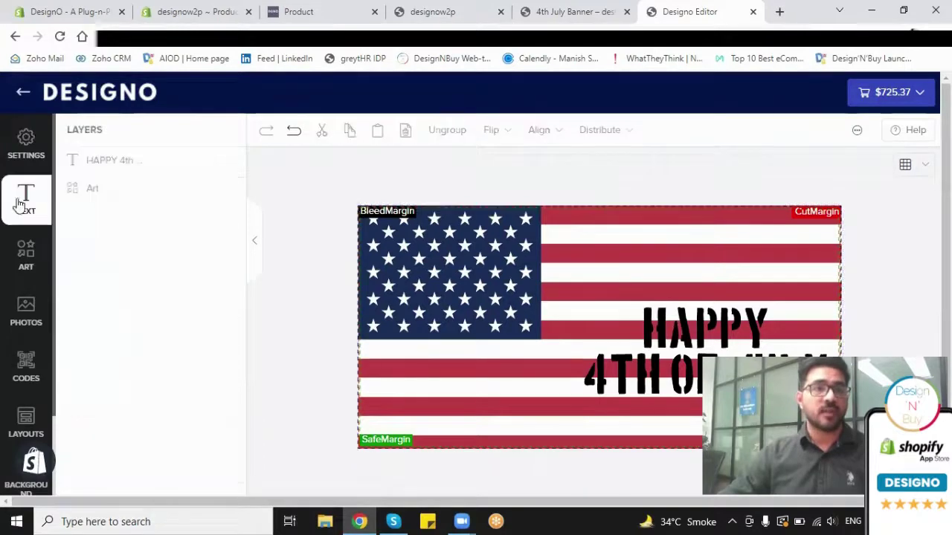
{"action": "scroll", "coordinate": [134, 245], "scroll_direction": "up", "scroll_amount": 3}
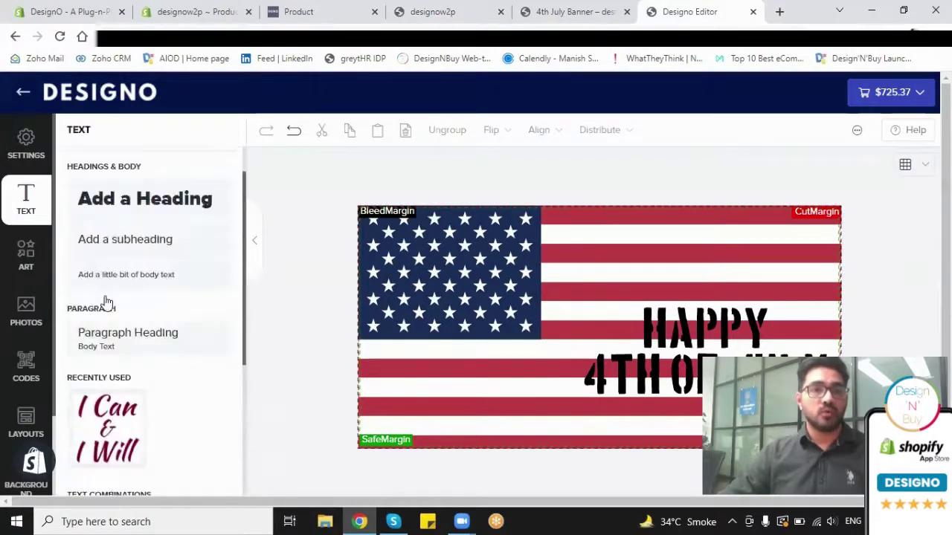
{"action": "scroll", "coordinate": [107, 301], "scroll_direction": "down", "scroll_amount": 3}
{"action": "scroll", "coordinate": [127, 333], "scroll_direction": "up", "scroll_amount": 4}
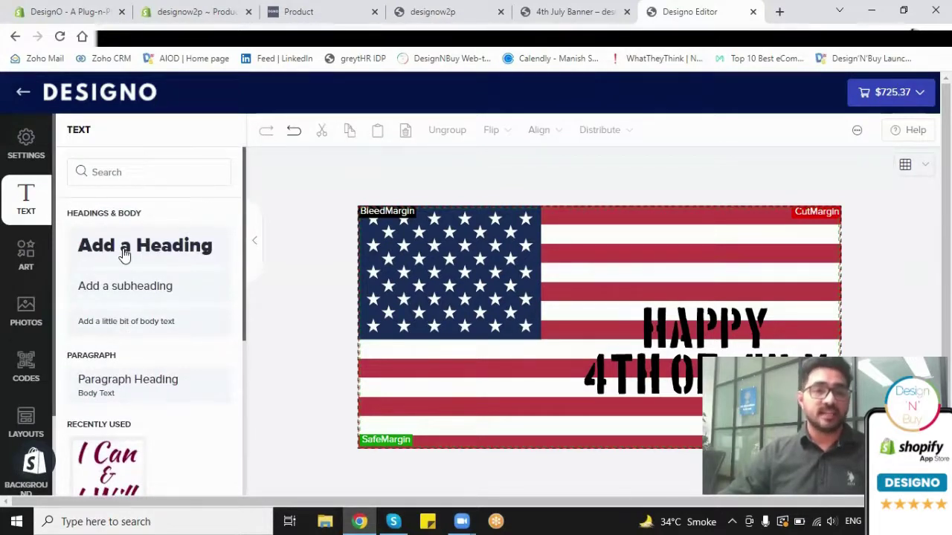
{"action": "scroll", "coordinate": [138, 295], "scroll_direction": "down", "scroll_amount": 4}
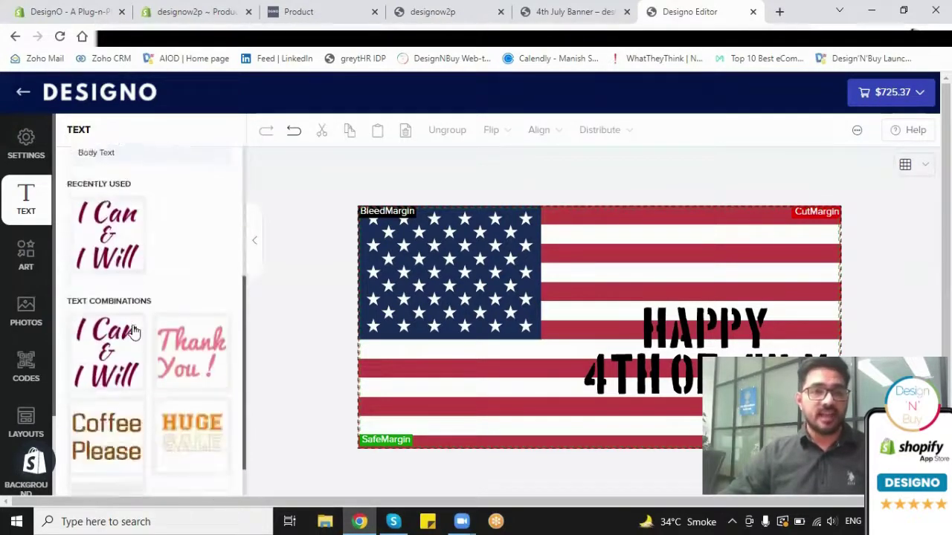
{"action": "scroll", "coordinate": [134, 331], "scroll_direction": "up", "scroll_amount": 4}
{"action": "left_click", "coordinate": [153, 258]}
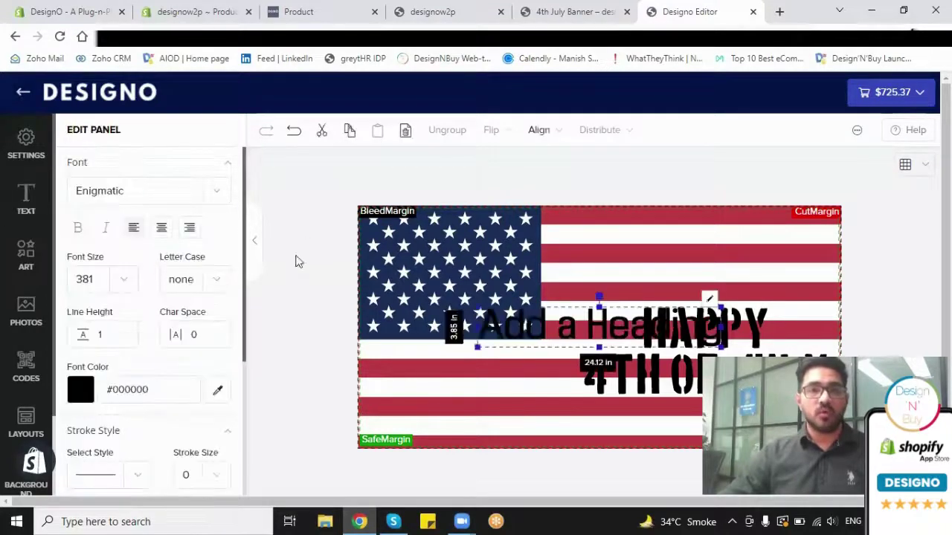
{"action": "left_click_drag", "start_coordinate": [569, 300], "coordinate": [649, 231]}
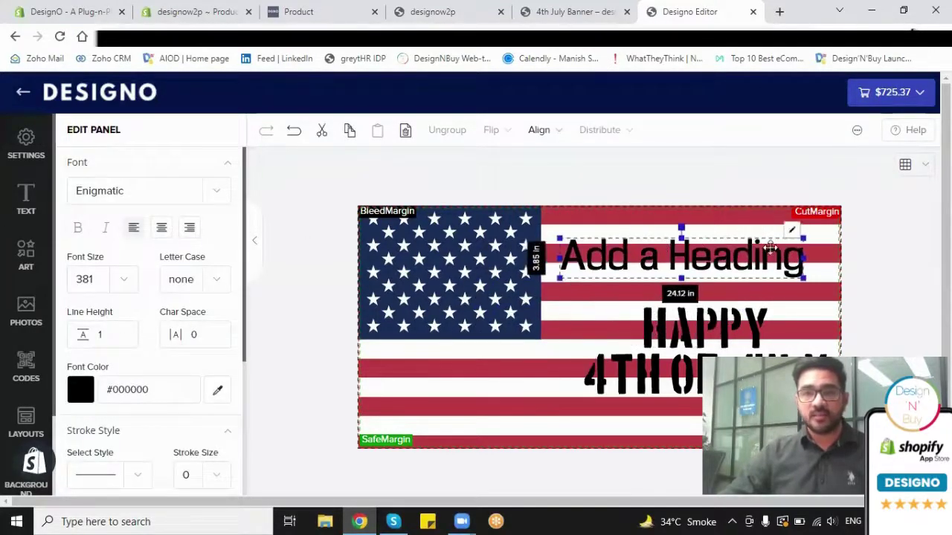
Browse the art categories and bring up the Instagram, Dropbox and Flickr photo upload options.
{"action": "left_click", "coordinate": [30, 255]}
{"action": "scroll", "coordinate": [128, 327], "scroll_direction": "down", "scroll_amount": 3}
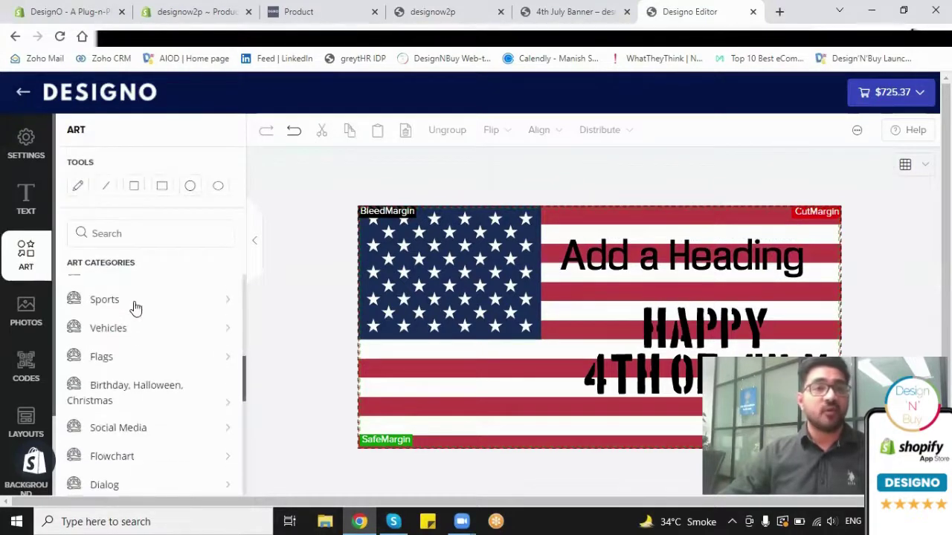
{"action": "scroll", "coordinate": [128, 356], "scroll_direction": "down", "scroll_amount": 10}
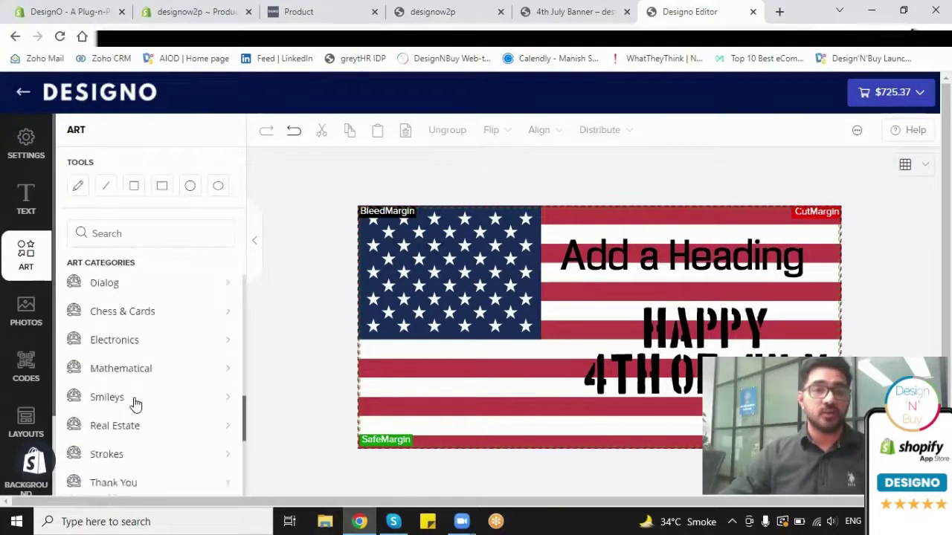
{"action": "scroll", "coordinate": [135, 403], "scroll_direction": "up", "scroll_amount": 10}
{"action": "left_click", "coordinate": [30, 308]}
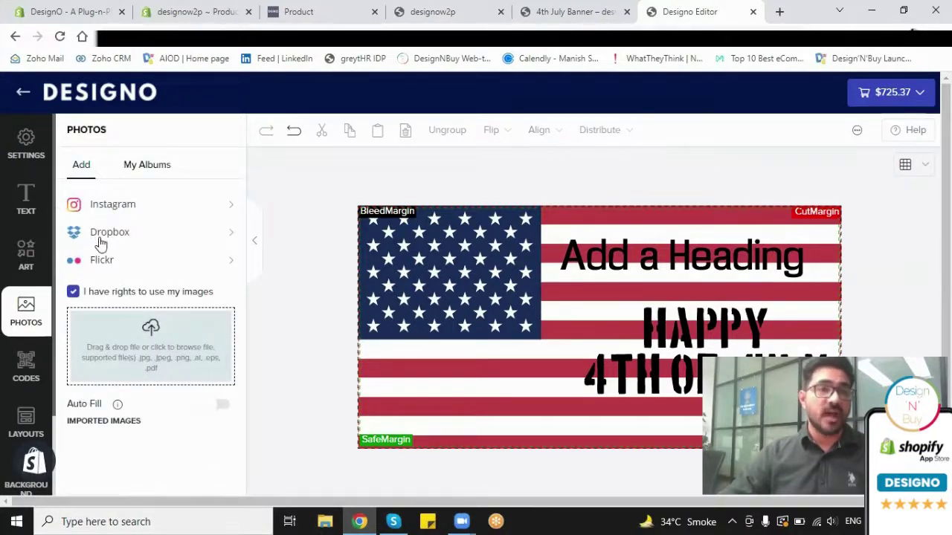
Upload the first photo from Manish > Files > Baby photos.
{"action": "left_click", "coordinate": [149, 336]}
{"action": "scroll", "coordinate": [159, 237], "scroll_direction": "up", "scroll_amount": 1}
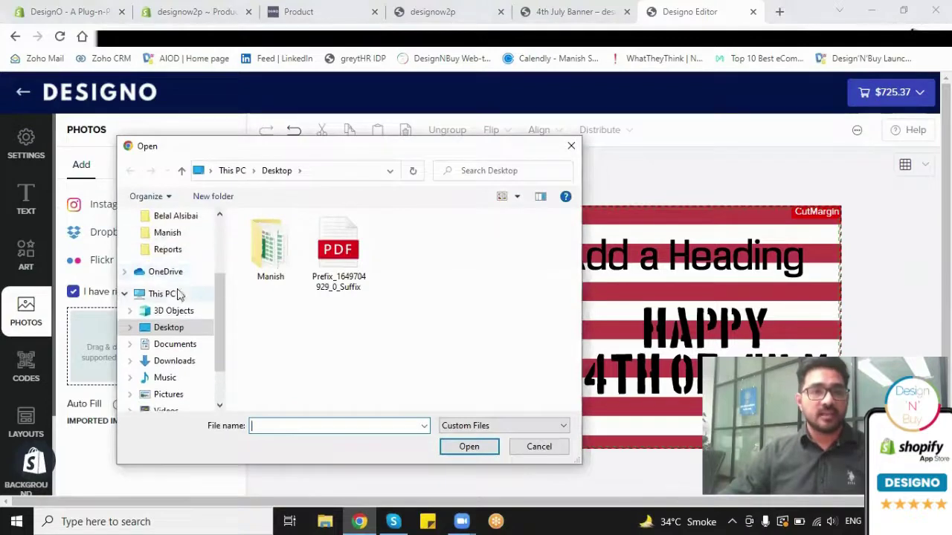
{"action": "left_click", "coordinate": [167, 232]}
{"action": "double_click", "coordinate": [263, 238]}
{"action": "double_click", "coordinate": [277, 253]}
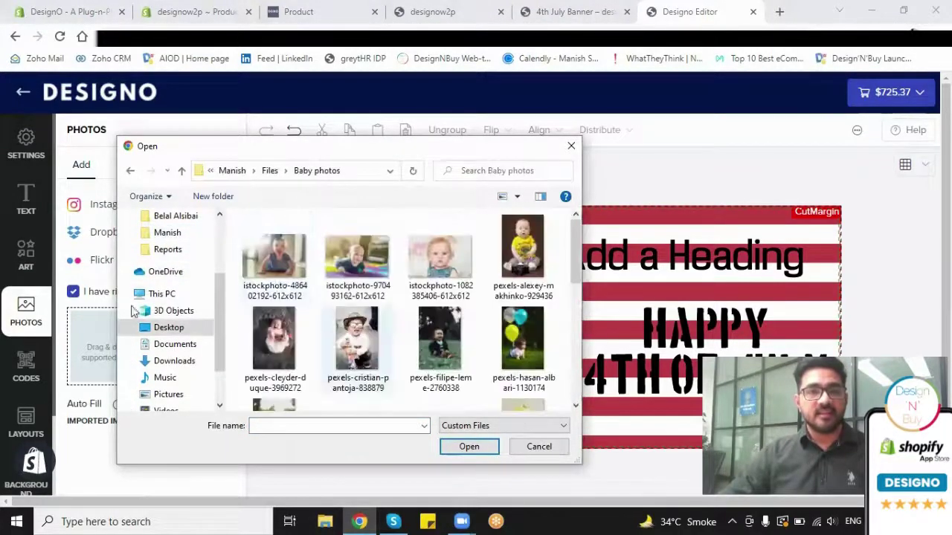
{"action": "left_click", "coordinate": [274, 256]}
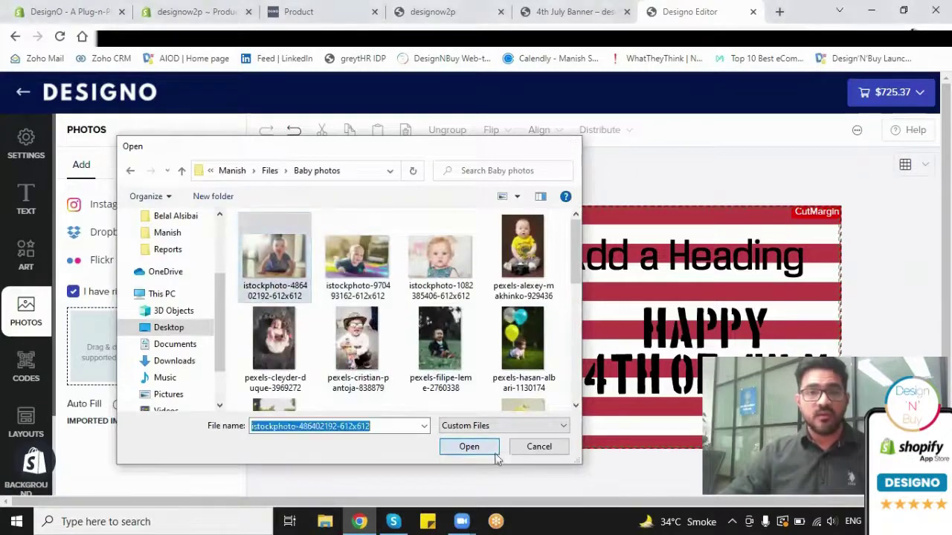
{"action": "left_click", "coordinate": [469, 446]}
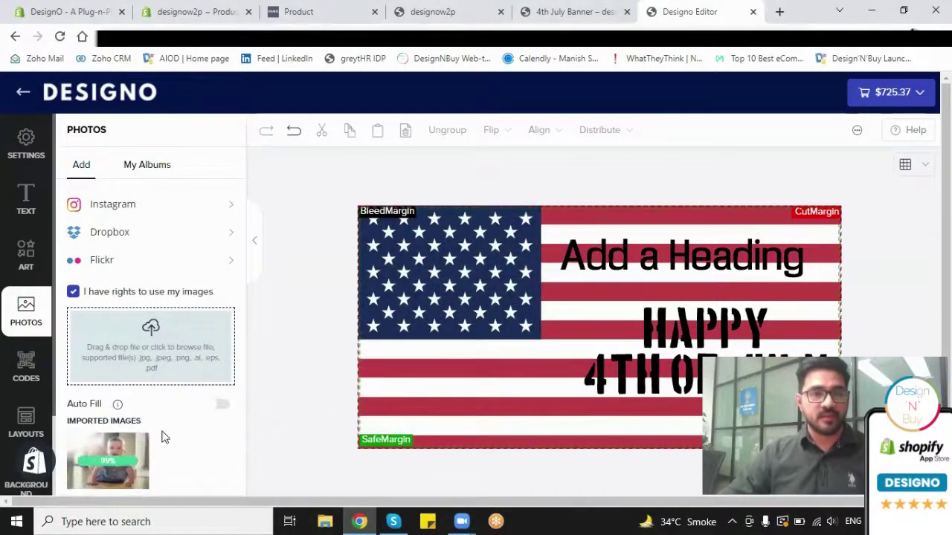
Place the imported baby photo on the banner's lower-left corner.
{"action": "scroll", "coordinate": [239, 434], "scroll_direction": "down", "scroll_amount": 1}
{"action": "left_click", "coordinate": [108, 446]}
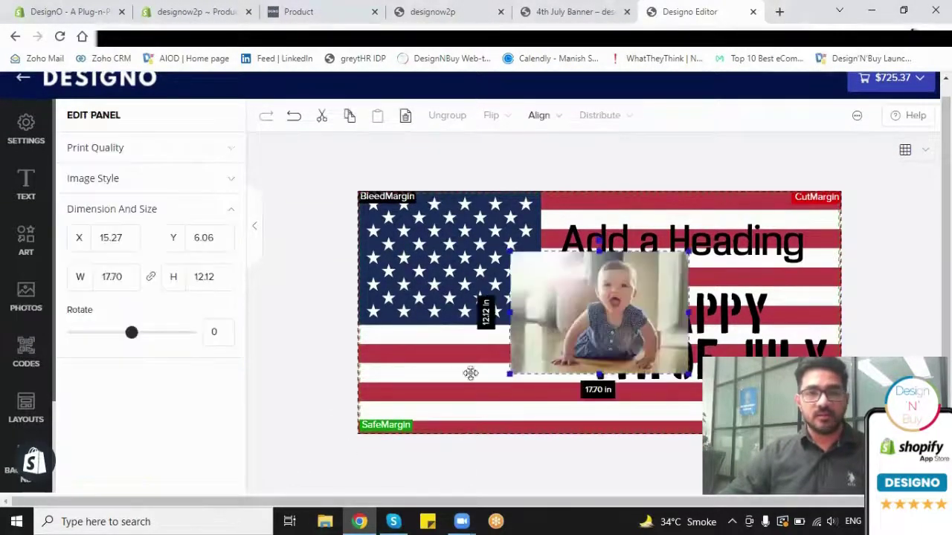
{"action": "left_click_drag", "start_coordinate": [506, 329], "coordinate": [376, 368]}
{"action": "left_click", "coordinate": [26, 348]}
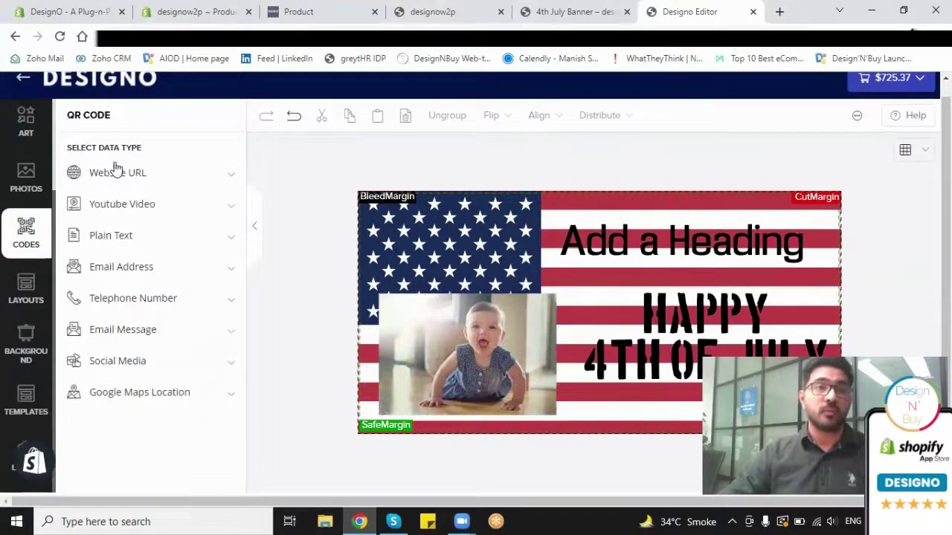
{"action": "left_click", "coordinate": [19, 291]}
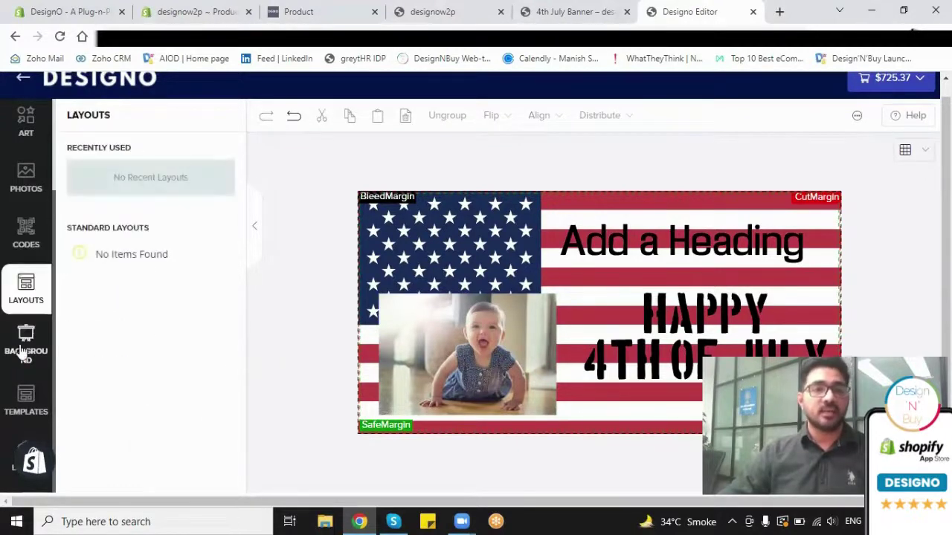
{"action": "left_click", "coordinate": [24, 356]}
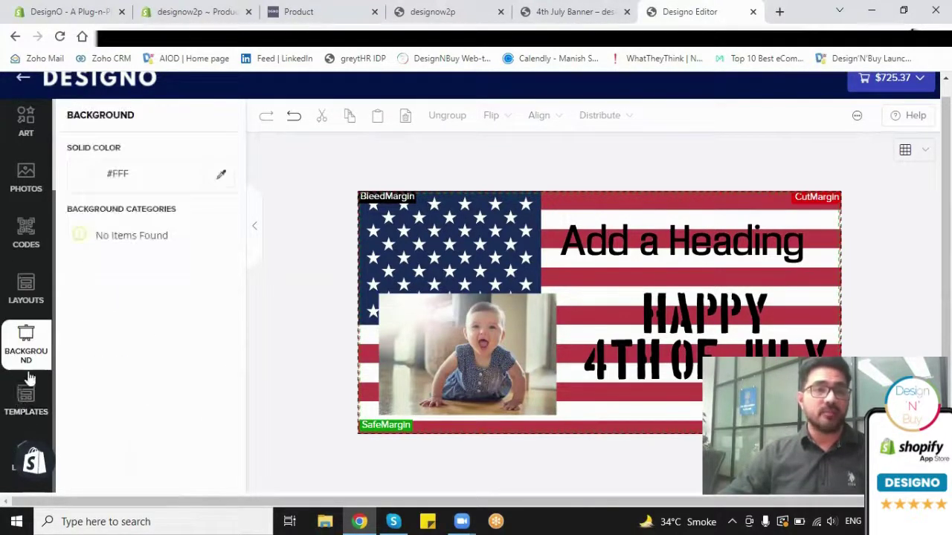
{"action": "left_click", "coordinate": [27, 406]}
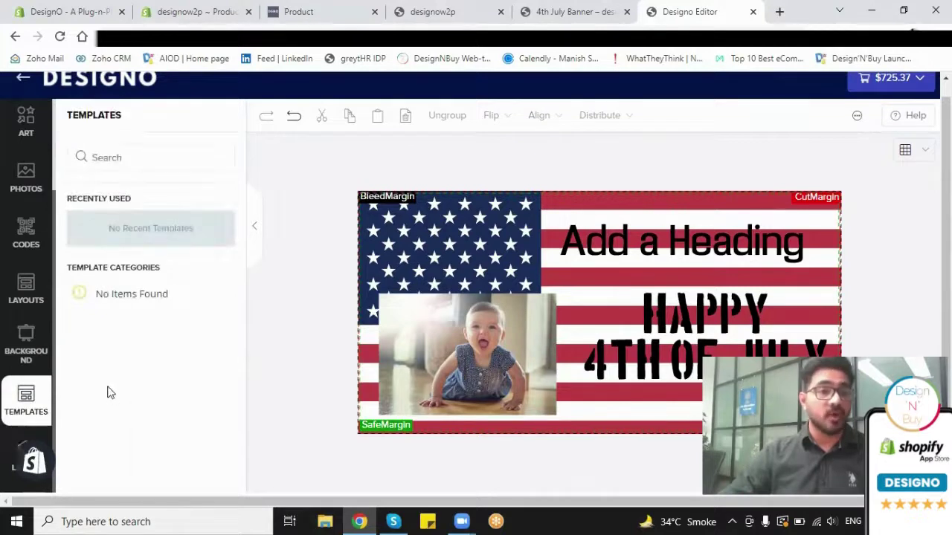
{"action": "scroll", "coordinate": [107, 394], "scroll_direction": "up", "scroll_amount": 1}
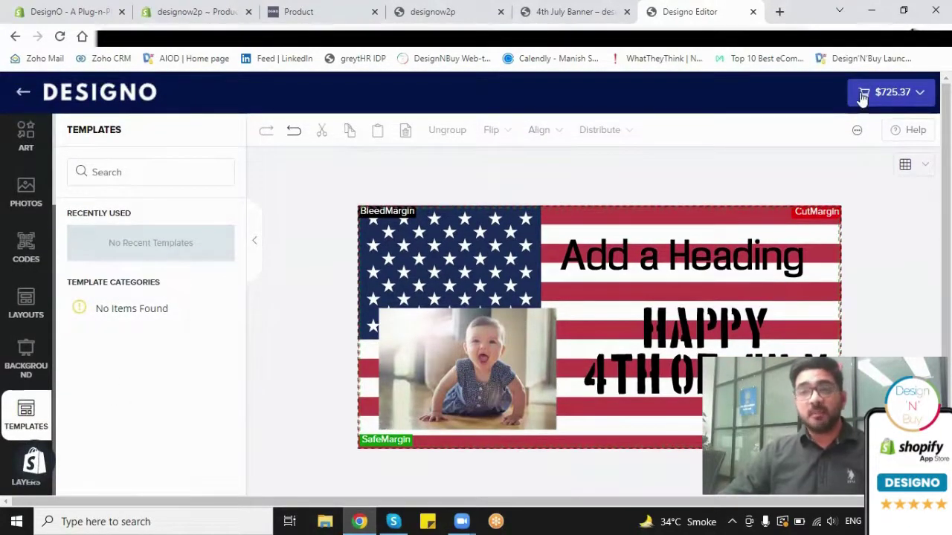
{"action": "left_click", "coordinate": [920, 94]}
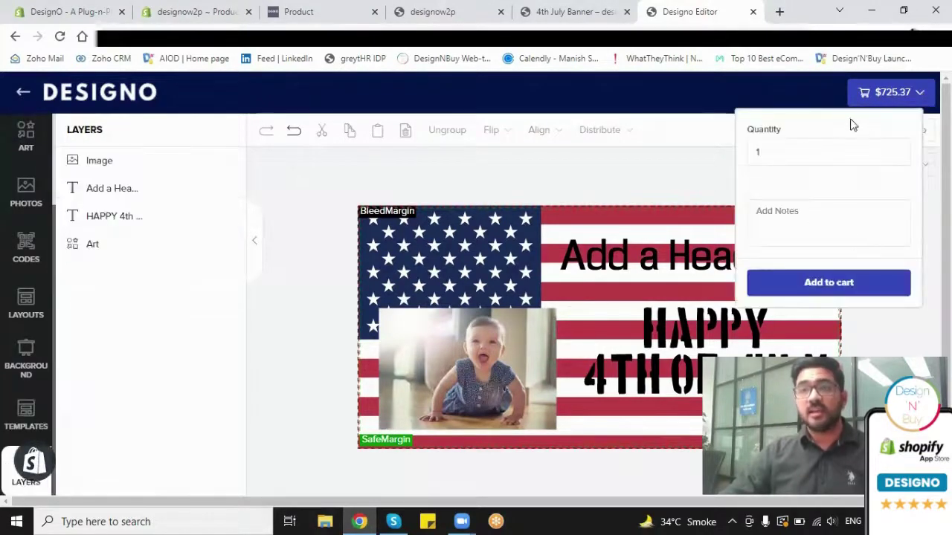
{"action": "left_click", "coordinate": [758, 104]}
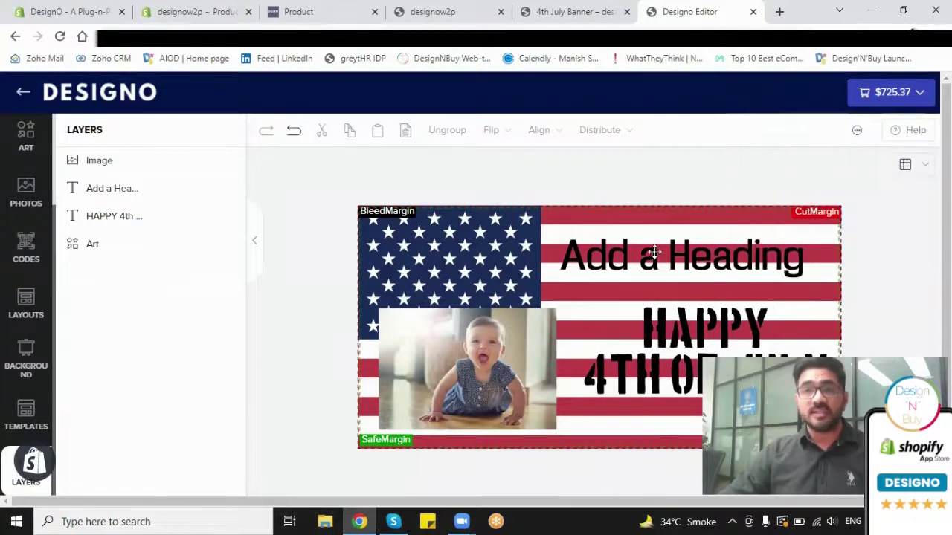